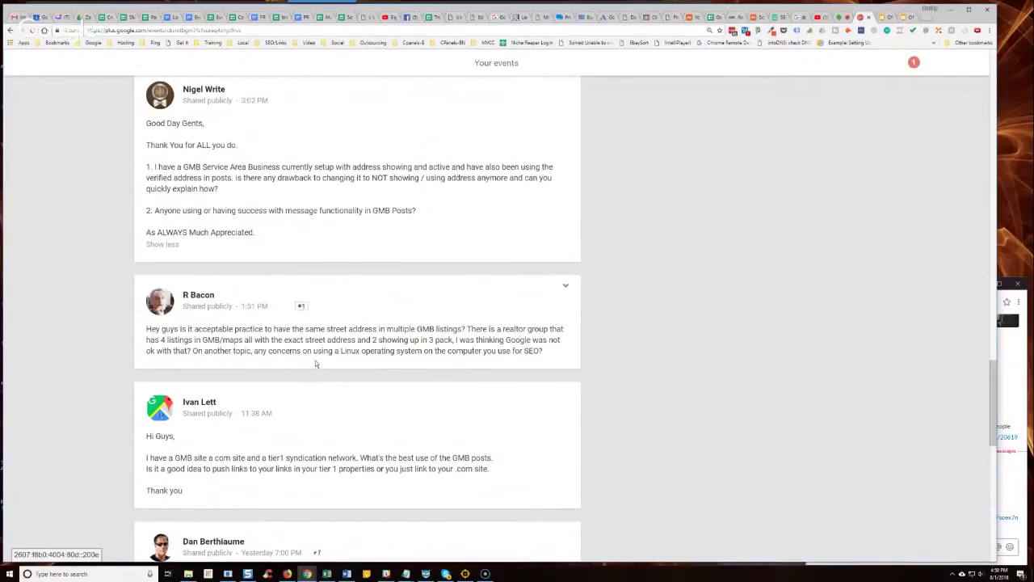
{"action": "scroll", "coordinate": [335, 370], "scroll_direction": "up", "scroll_amount": 3}
{"action": "scroll", "coordinate": [339, 370], "scroll_direction": "up", "scroll_amount": 3}
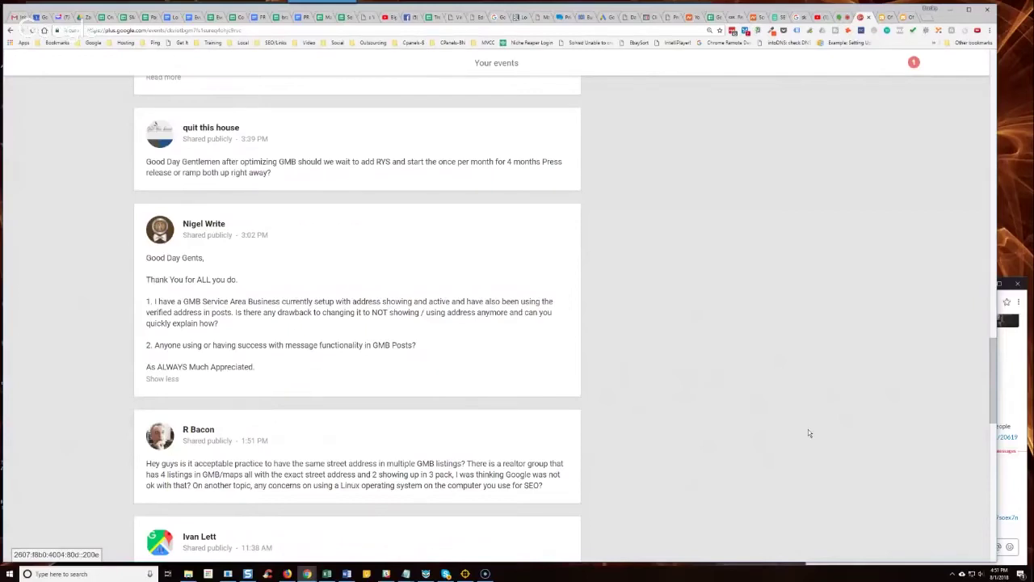
{"action": "scroll", "coordinate": [713, 326], "scroll_direction": "up", "scroll_amount": 1}
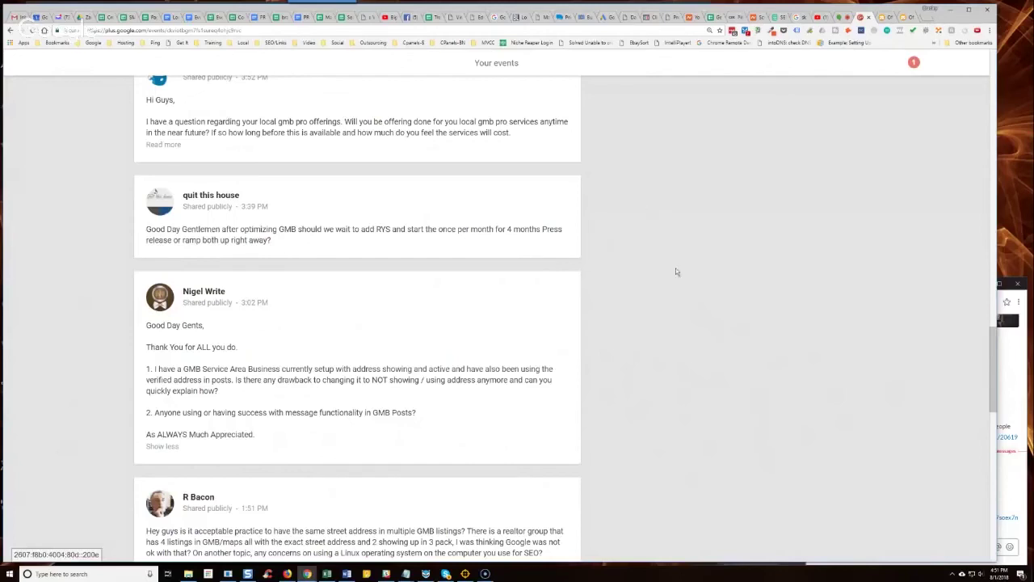
- Expand the full local gmb pro services question in the event feed
{"action": "left_click", "coordinate": [163, 144]}
{"action": "scroll", "coordinate": [704, 316], "scroll_direction": "up", "scroll_amount": 1}
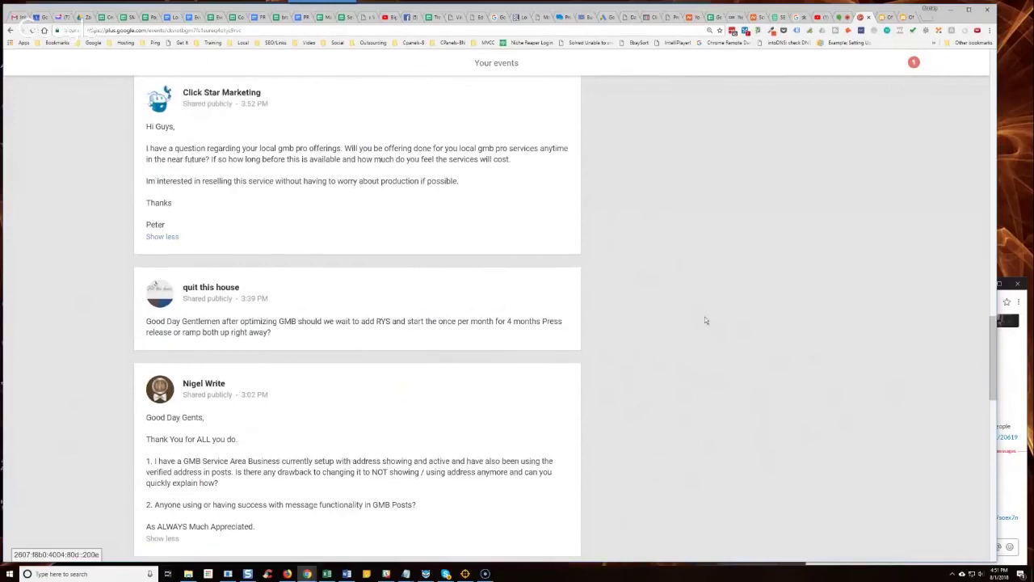
{"action": "scroll", "coordinate": [705, 317], "scroll_direction": "up", "scroll_amount": 3}
{"action": "scroll", "coordinate": [704, 317], "scroll_direction": "up", "scroll_amount": 4}
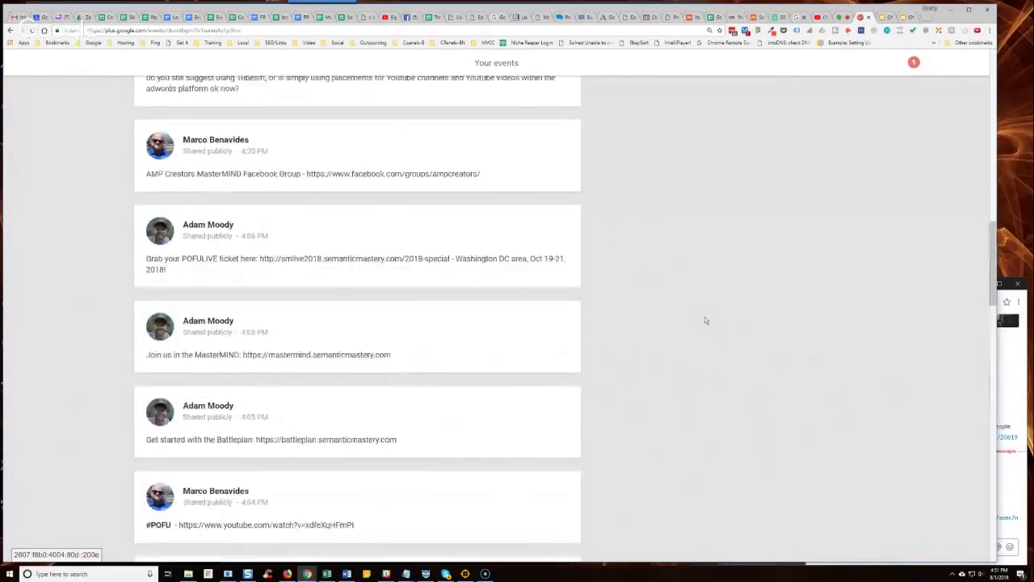